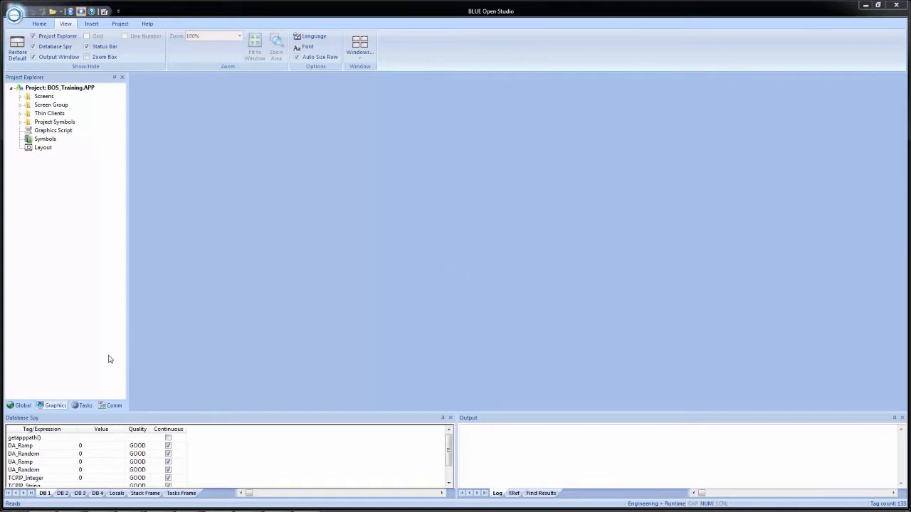
Insert a new Scheduler task sheet and set its description to "Training Scheduler".
left_click(83, 406)
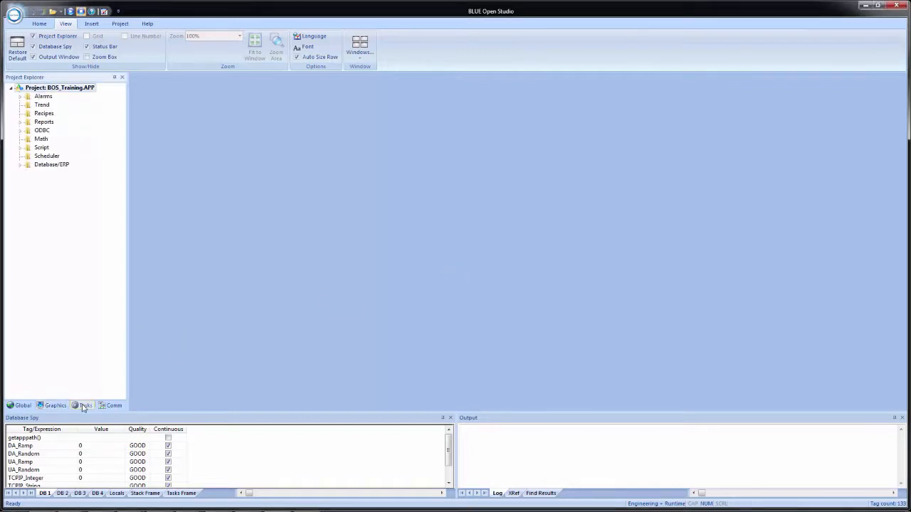
right_click(40, 159)
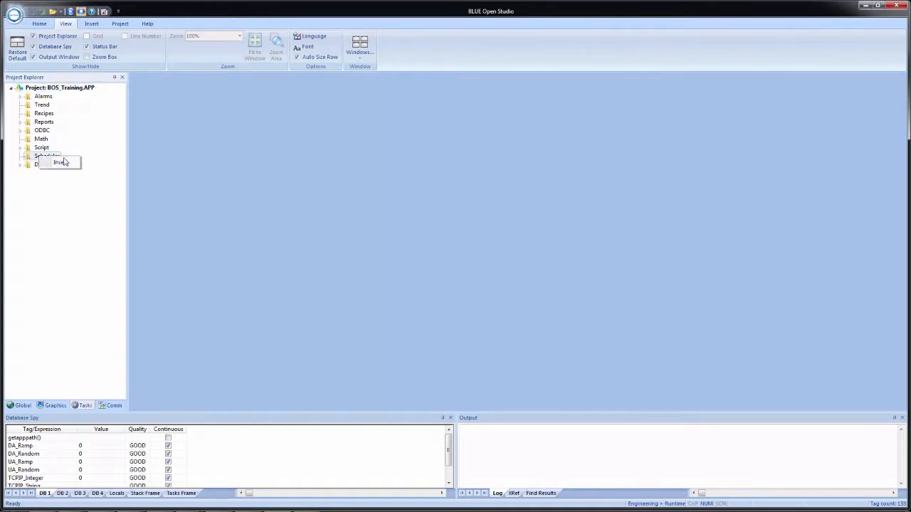
left_click(66, 162)
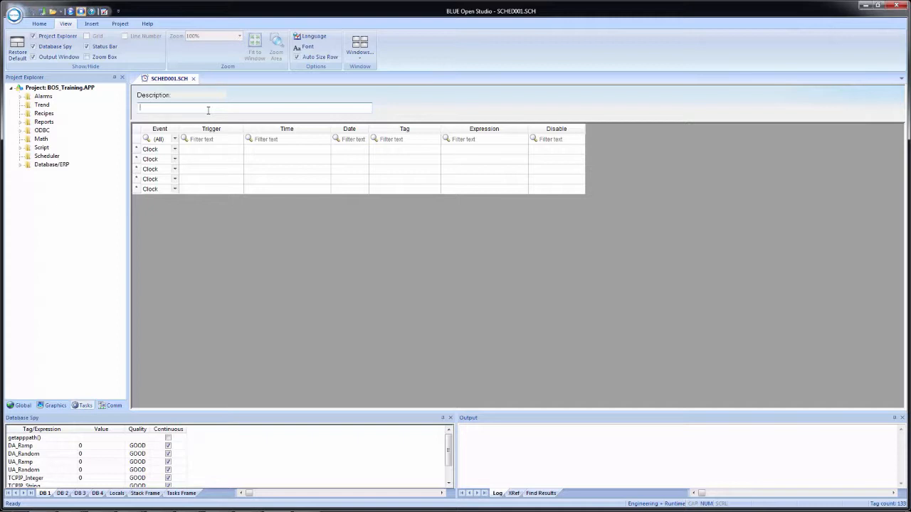
type("Training Scheduler")
Set the time of the first Clock event row to 00:00:01.
left_click(212, 150)
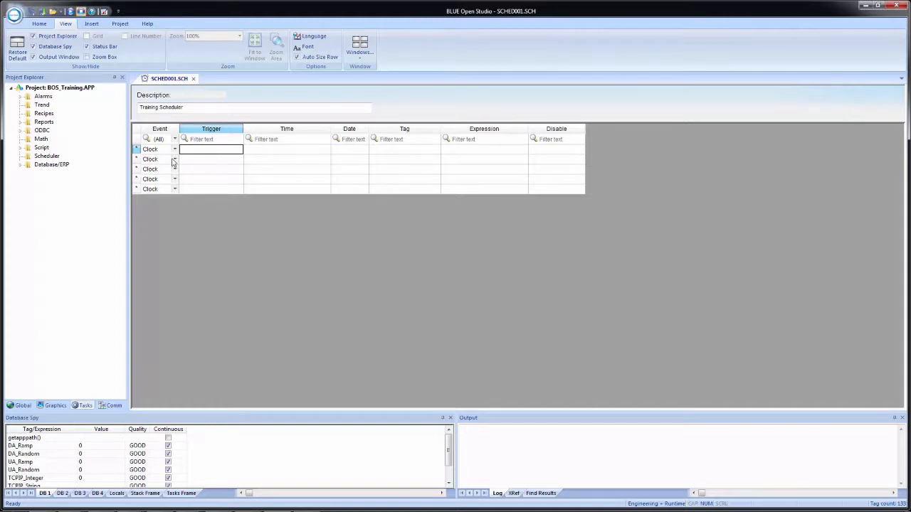
left_click(177, 152)
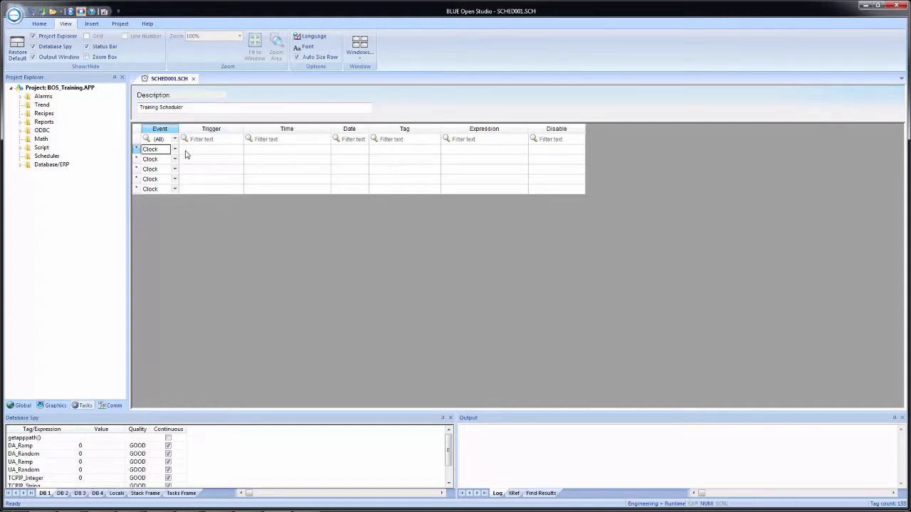
left_click(252, 151)
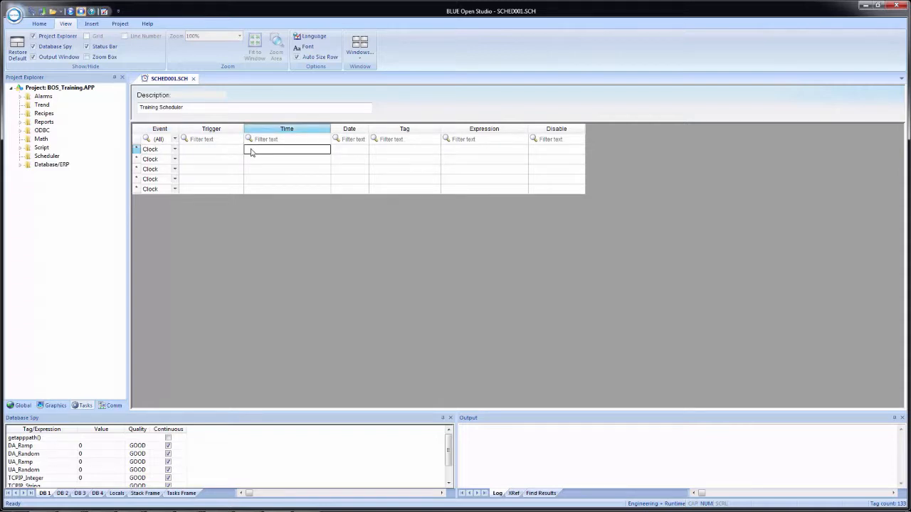
left_click(251, 152)
left_click(268, 165)
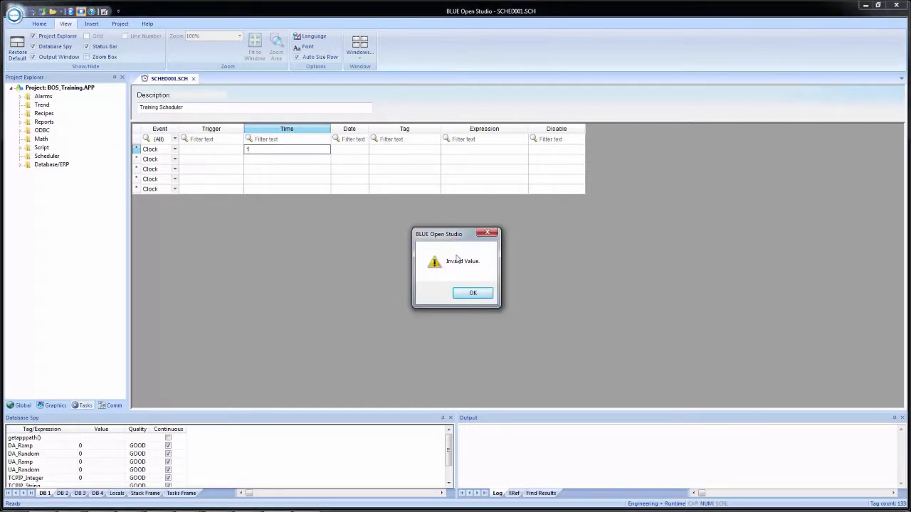
left_click(472, 294)
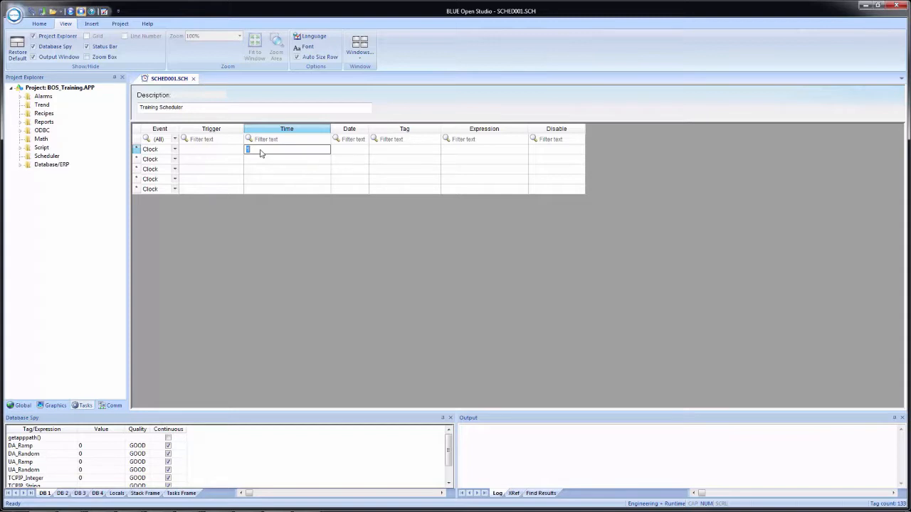
type("00:00:01")
left_click(341, 154)
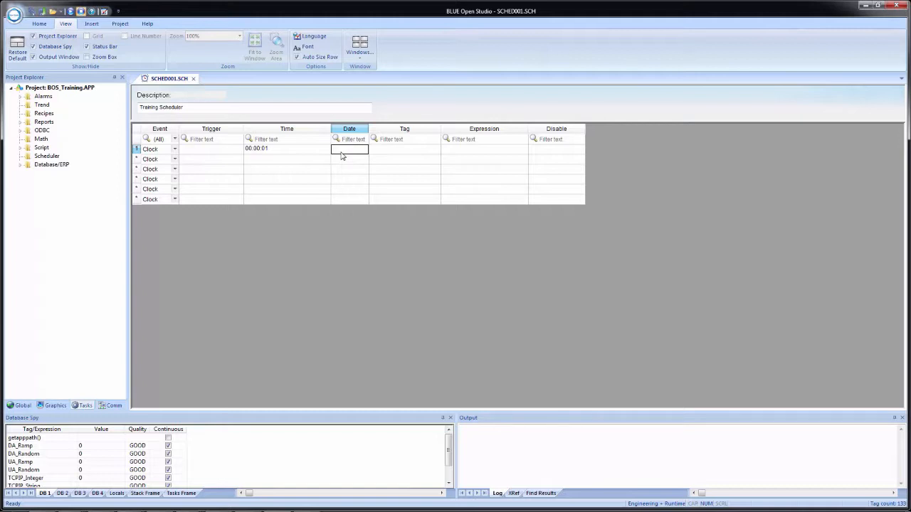
Assign the tag SecCounter1 to the first row, creating it as an Integer tag with Local scope.
key("Tab")
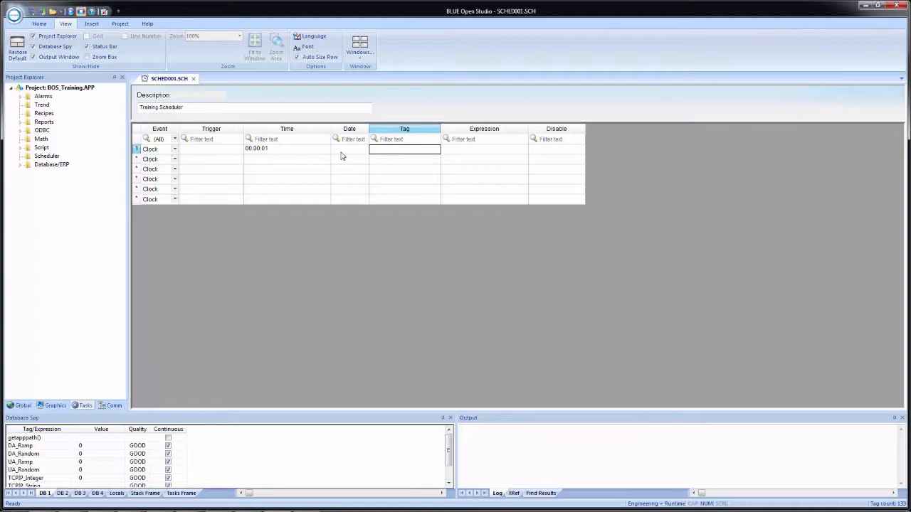
type("SecCounter1")
key("Return")
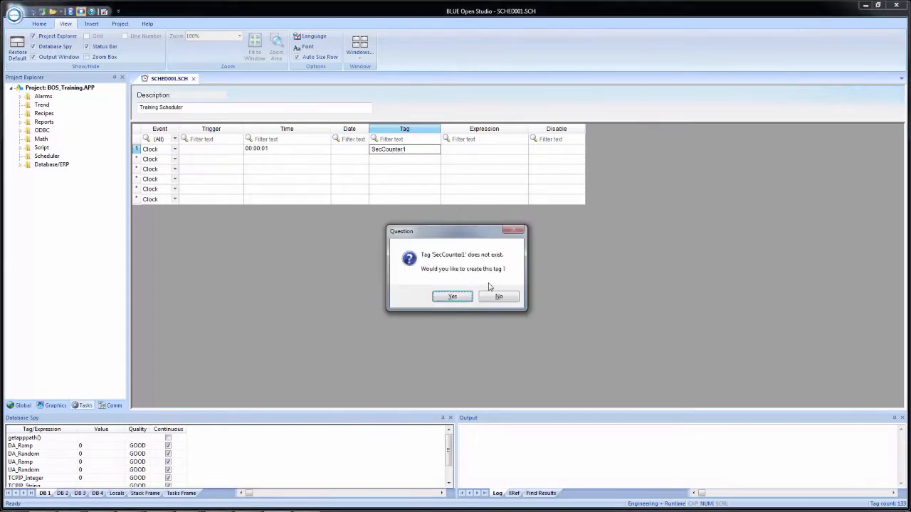
left_click(453, 296)
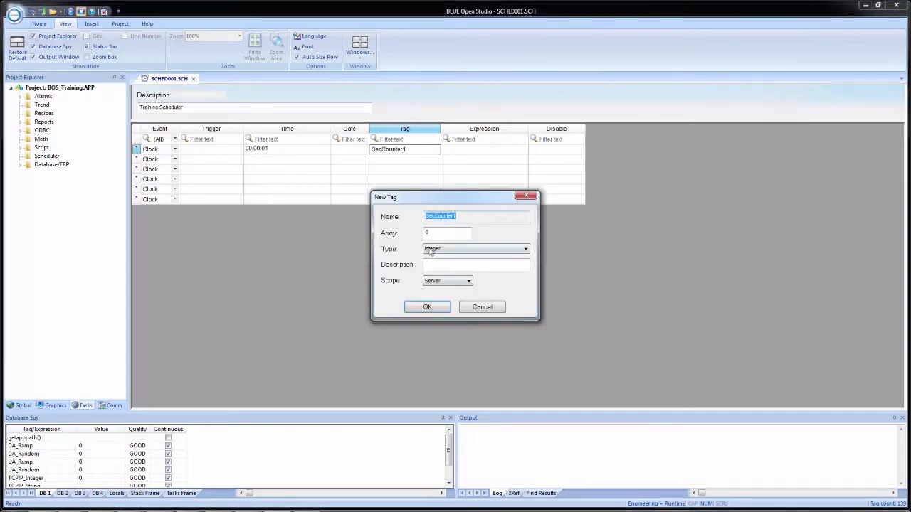
left_click(436, 283)
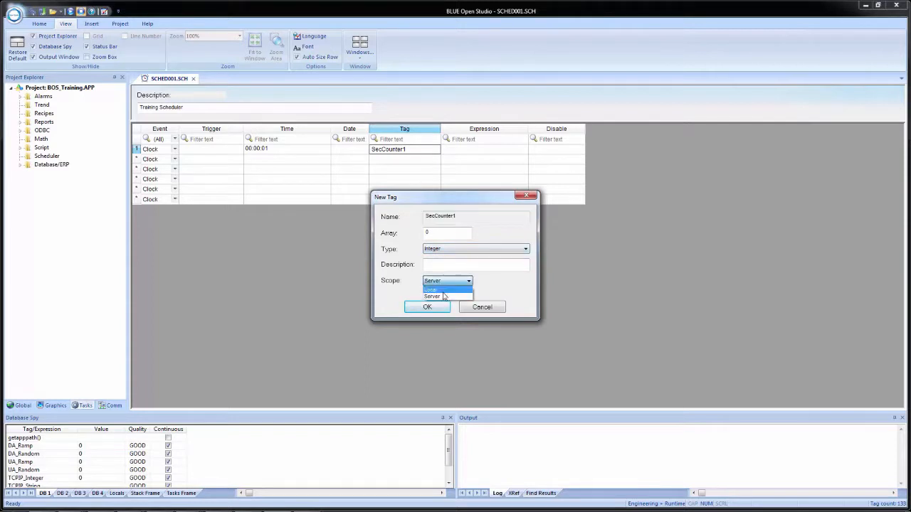
left_click(434, 294)
left_click(424, 307)
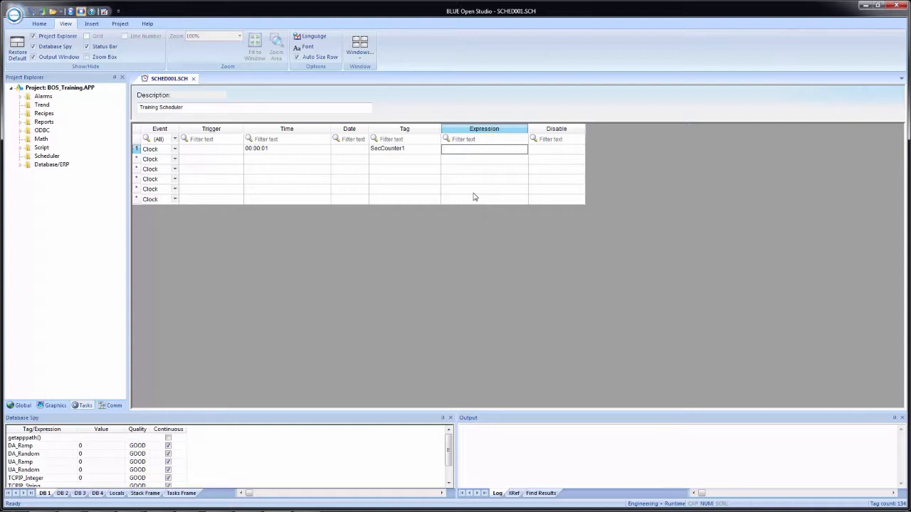
Enter the expression if(SecCounter1<100,SecCounter1+1,0) for the first row.
type("S")
type("if(")
type("SecCoun")
type("ter1")
type("<100")
type("Sec")
type("Counter")
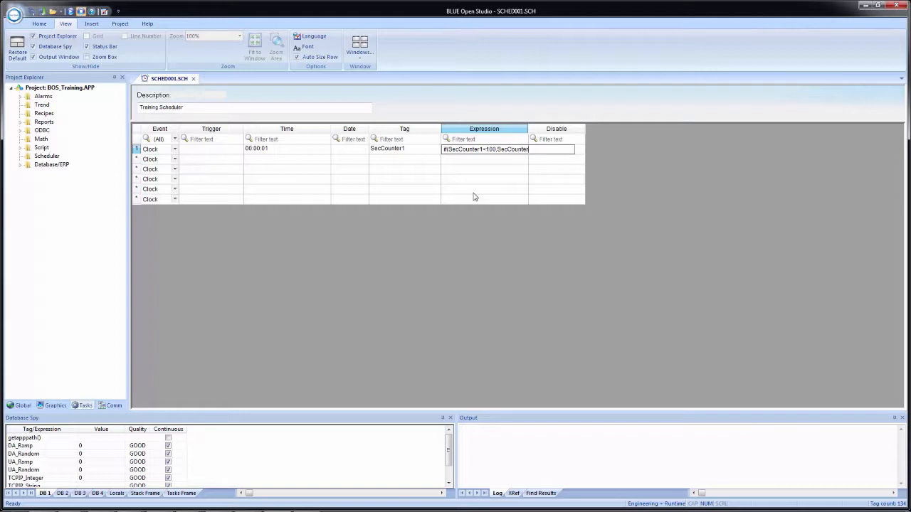
type("1+1")
type(",0)")
key("Tab")
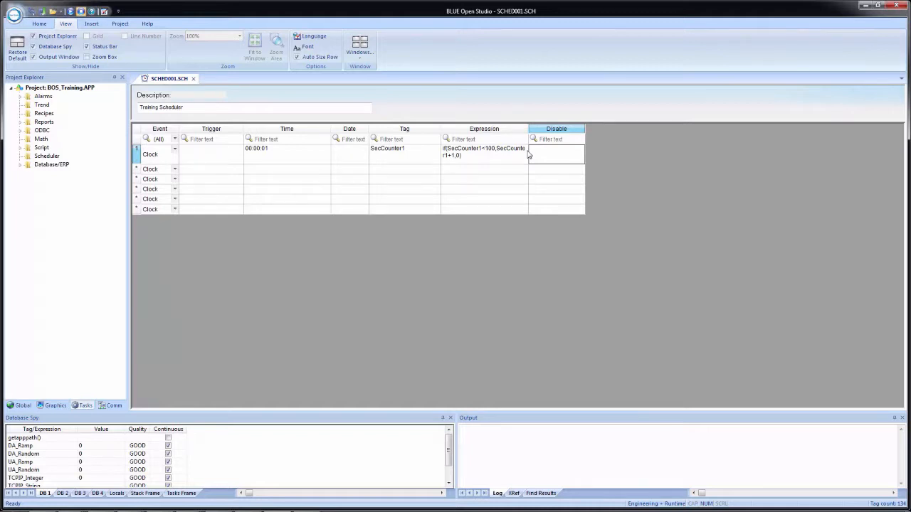
Set the first row's Disable condition to StopCount=1, creating StopCount as a Boolean tag with Local scope.
type("StopCount=1")
key("Return")
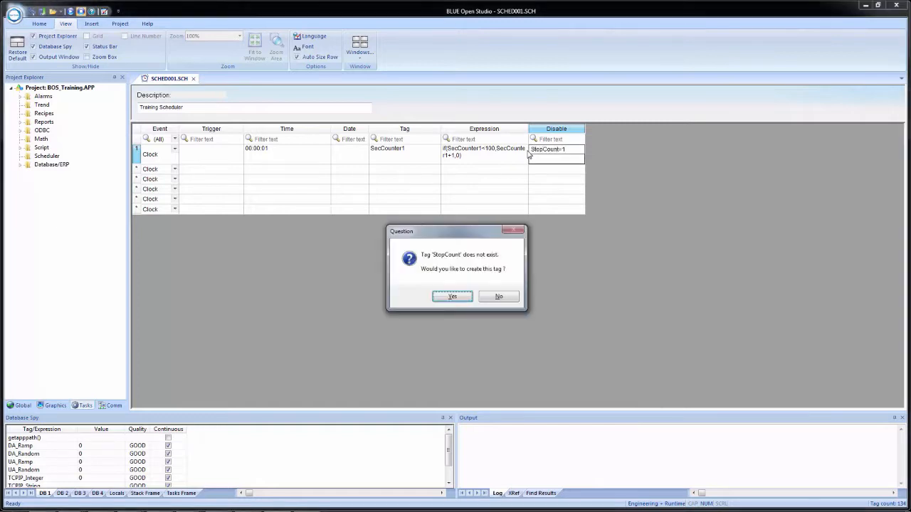
left_click(453, 294)
left_click(446, 250)
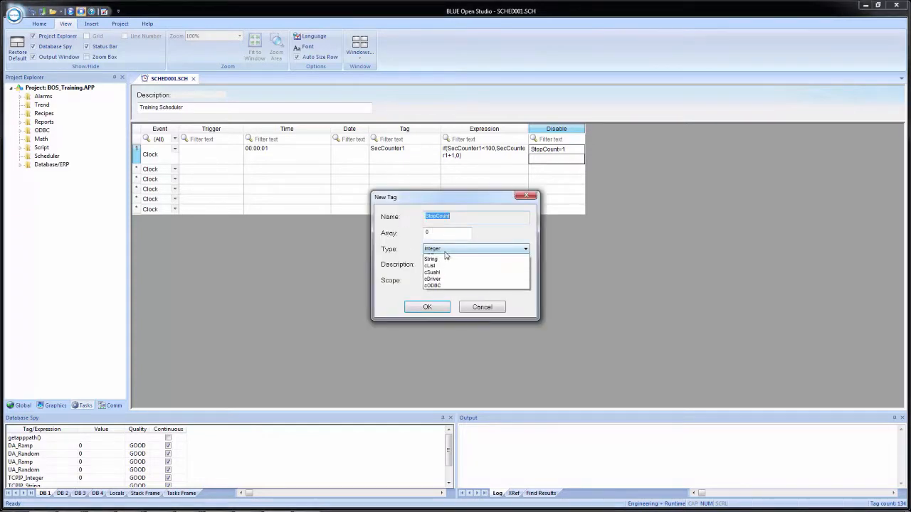
left_click(442, 255)
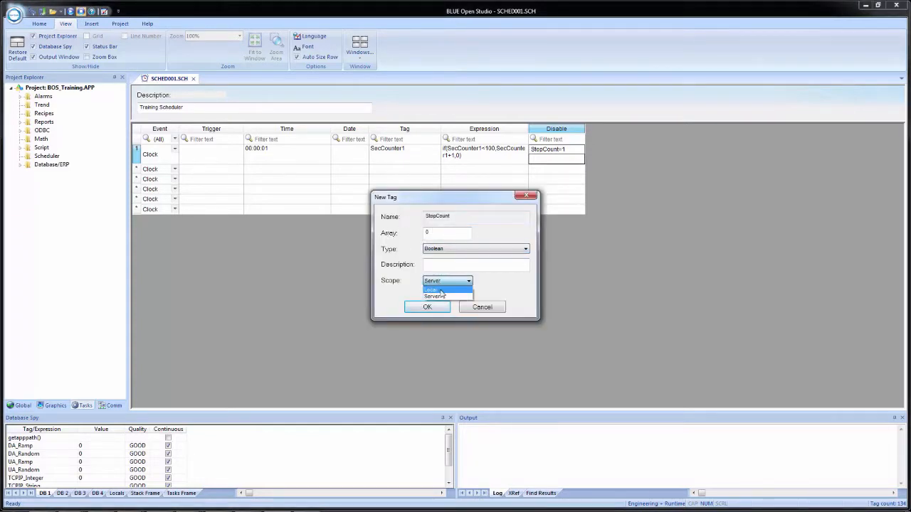
left_click(441, 290)
left_click(421, 306)
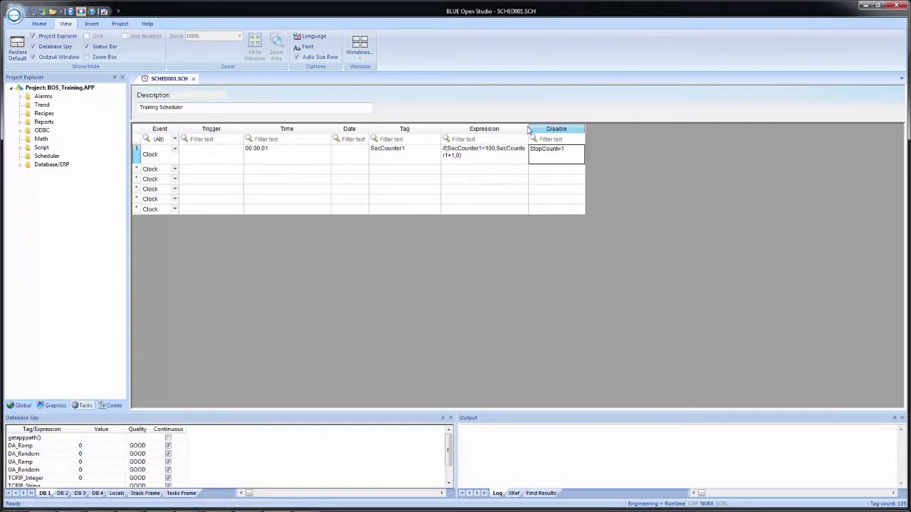
Widen the Expression column to fit its text and copy the first row into rows 2 and 3.
left_click_drag(528, 131, 564, 131)
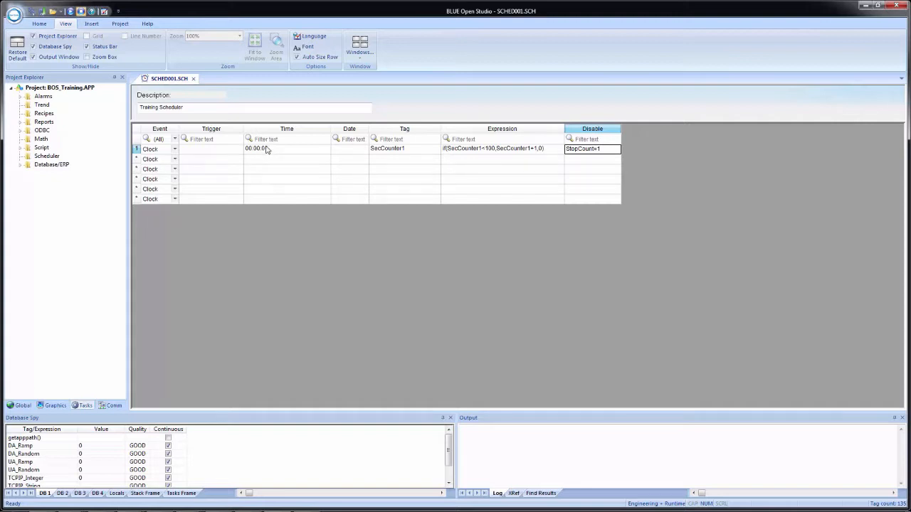
left_click(136, 149)
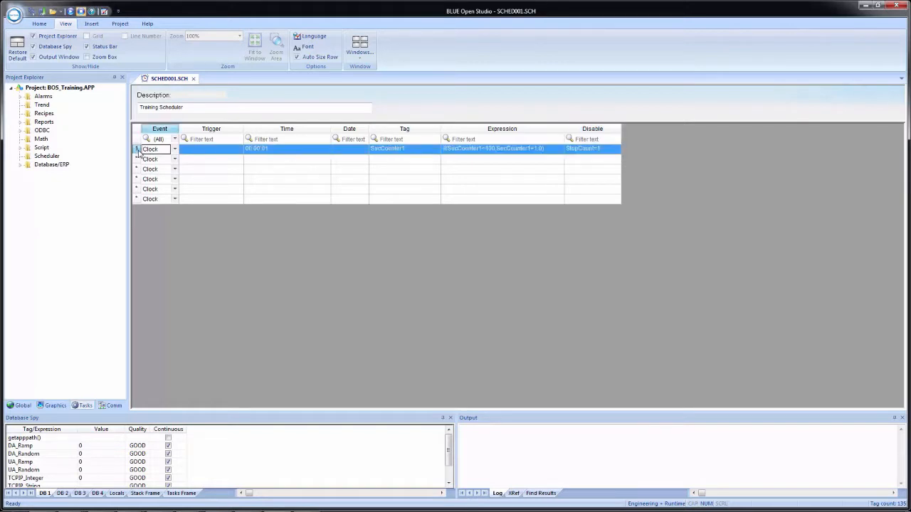
left_click(137, 161)
key("ctrl+v")
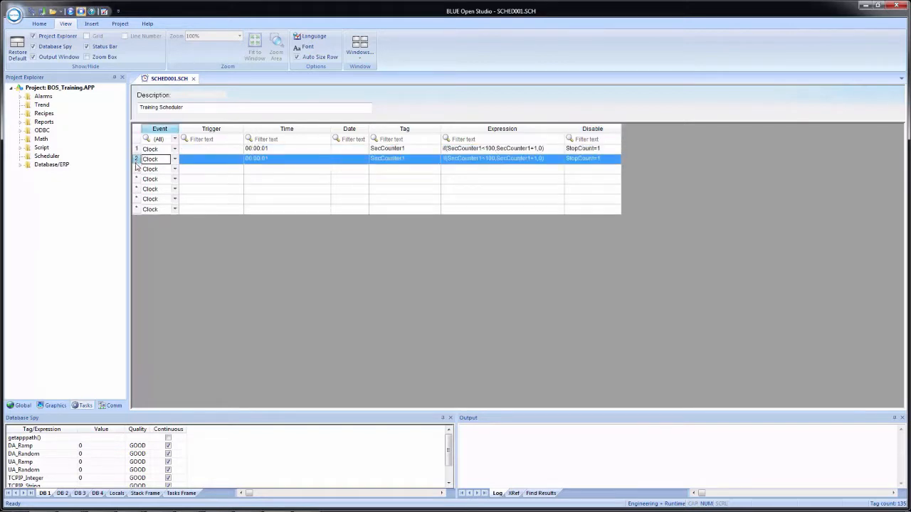
left_click(135, 169)
key("ctrl+v")
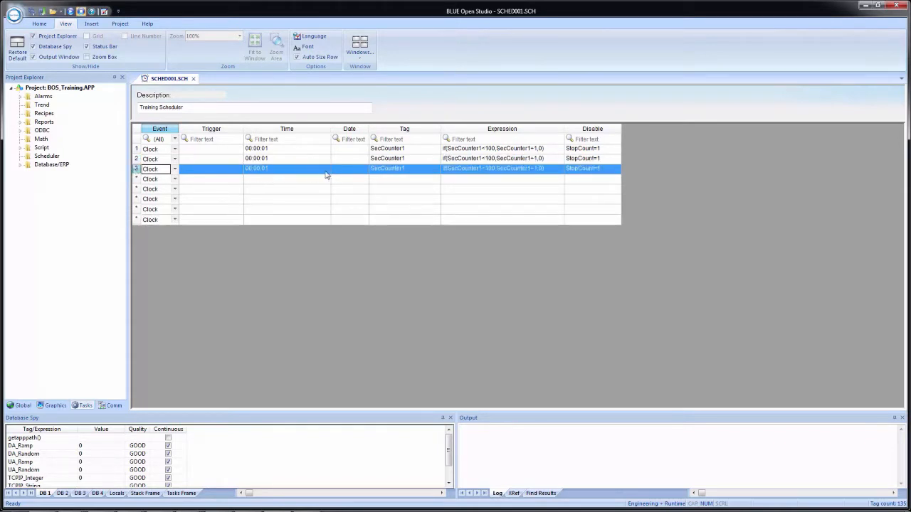
Set the time of the second row to 00:00:02.
left_click(297, 160)
left_click(295, 163)
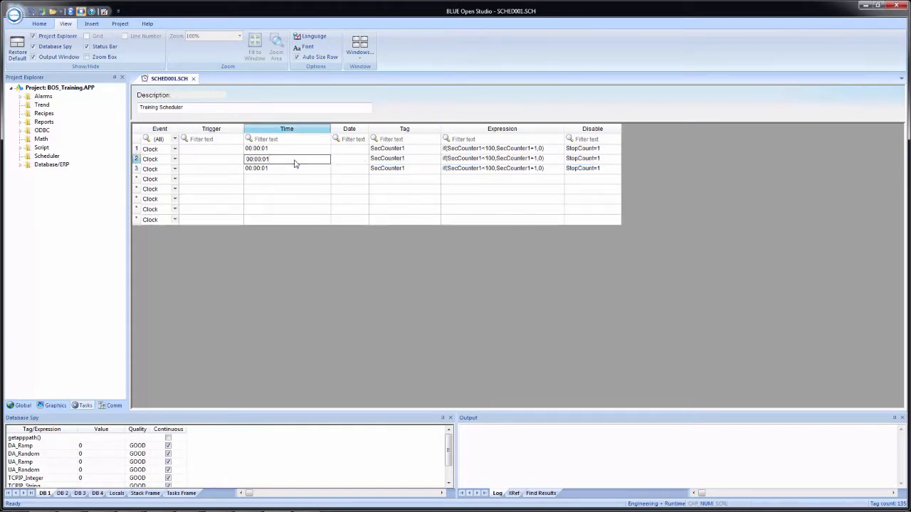
key("BackSpace")
type("2")
Change the second row's tag to SecCounter2, creating it as an Integer tag with Local scope.
left_click(425, 154)
left_click(422, 159)
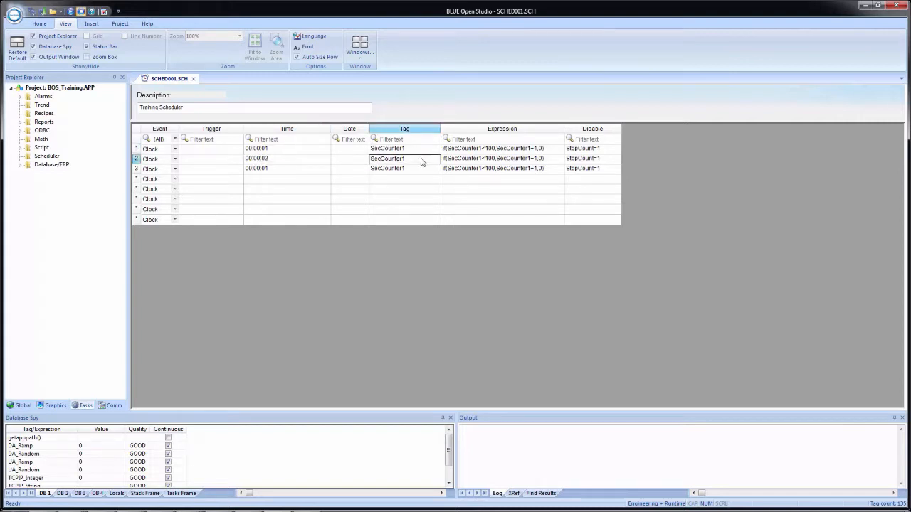
left_click(422, 159)
key("BackSpace")
type("2")
key("Return")
left_click(449, 300)
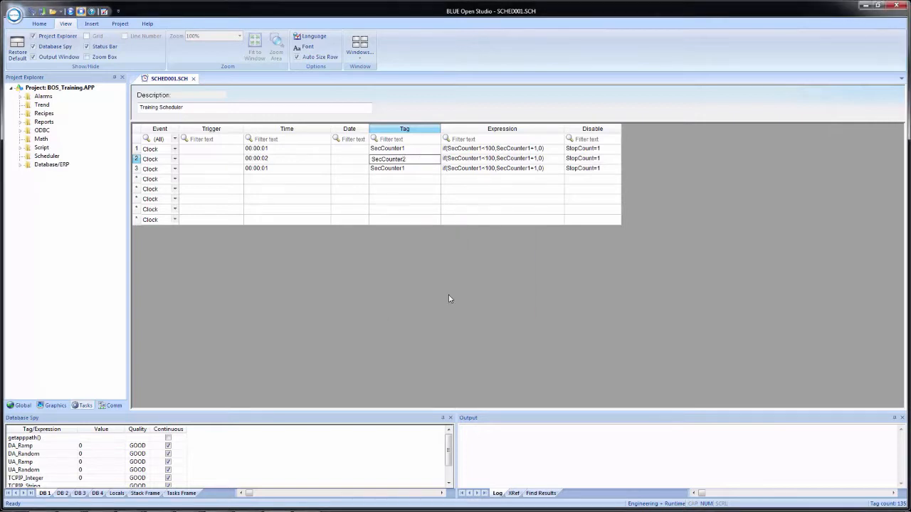
left_click(451, 282)
left_click(430, 298)
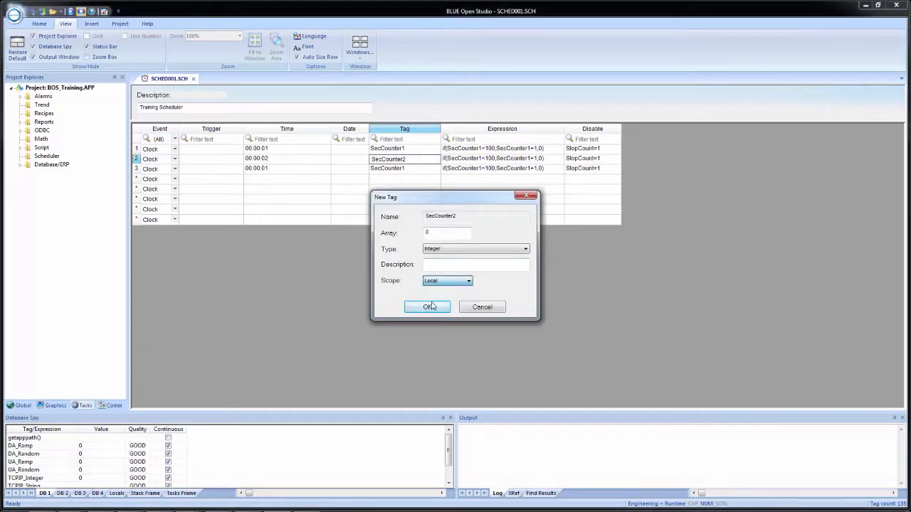
left_click(431, 306)
Edit the second row's expression to if(SecCounter2<100,SecCounter2+1,0).
left_click(484, 160)
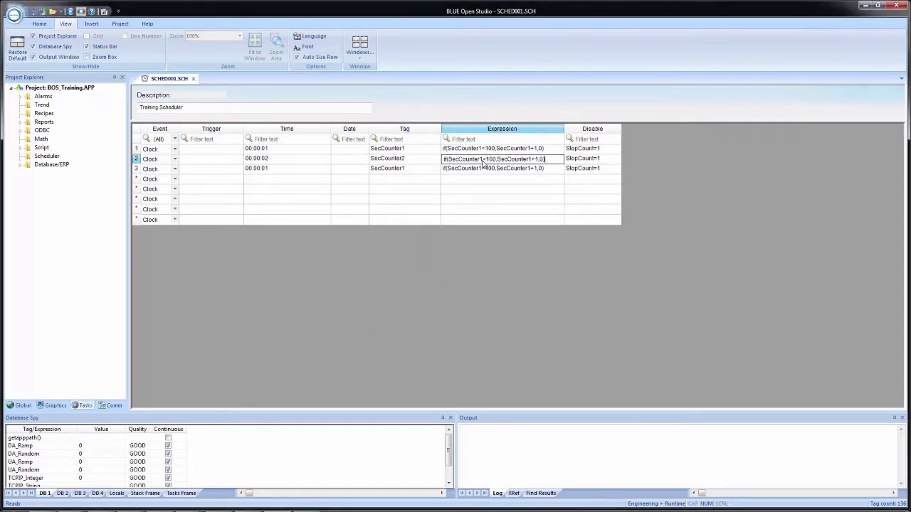
key("BackSpace")
type("2")
left_click(532, 159)
key("BackSpace")
type("2")
Clear the third row's time and set its event type to Change.
left_click(277, 175)
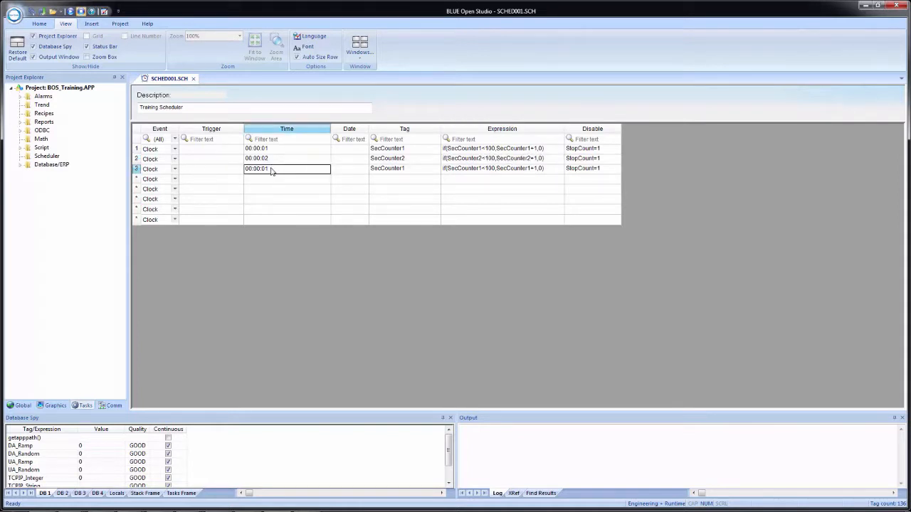
left_click(271, 171)
key("BackSpace")
key("BackSpace")
key("BackSpace")
key("BackSpace")
key("BackSpace")
key("BackSpace")
key("BackSpace")
key("BackSpace")
left_click(174, 171)
left_click(174, 170)
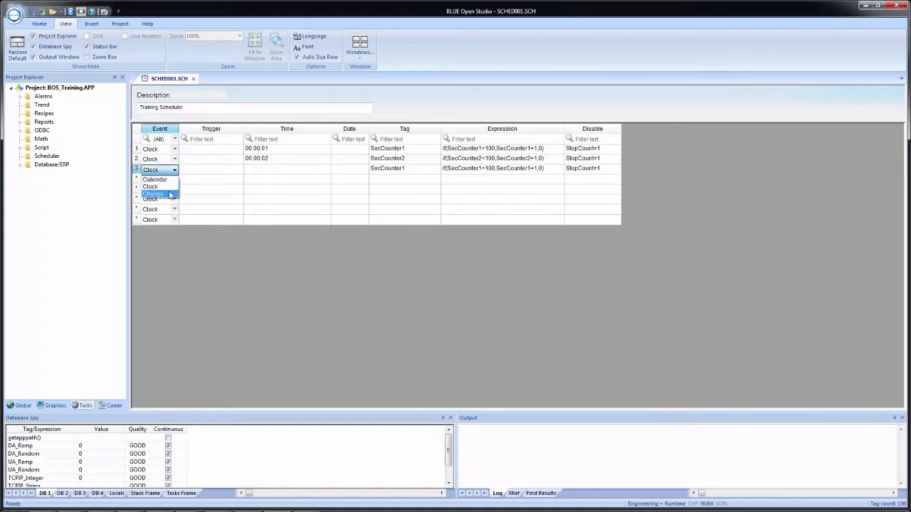
left_click(170, 194)
Set the third row's trigger to the system tag Second by searching the project's tag list for "sec".
left_click(194, 171)
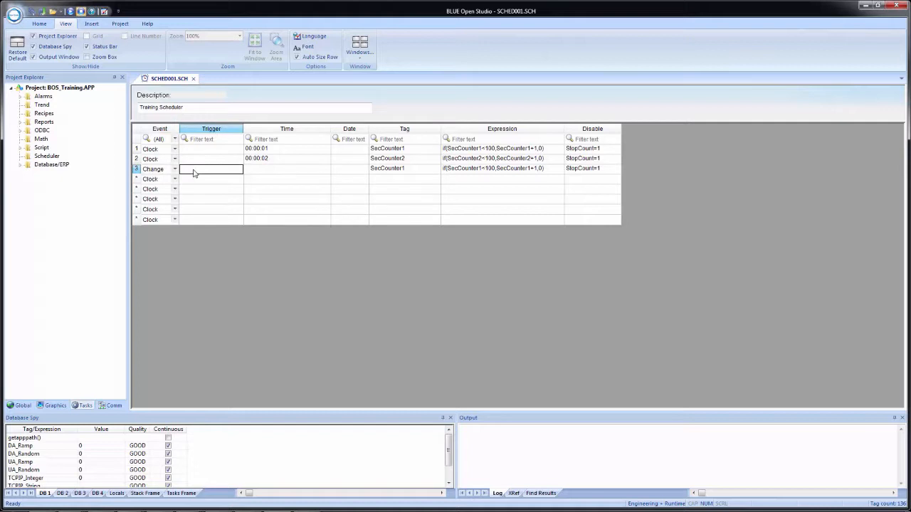
right_click(193, 172)
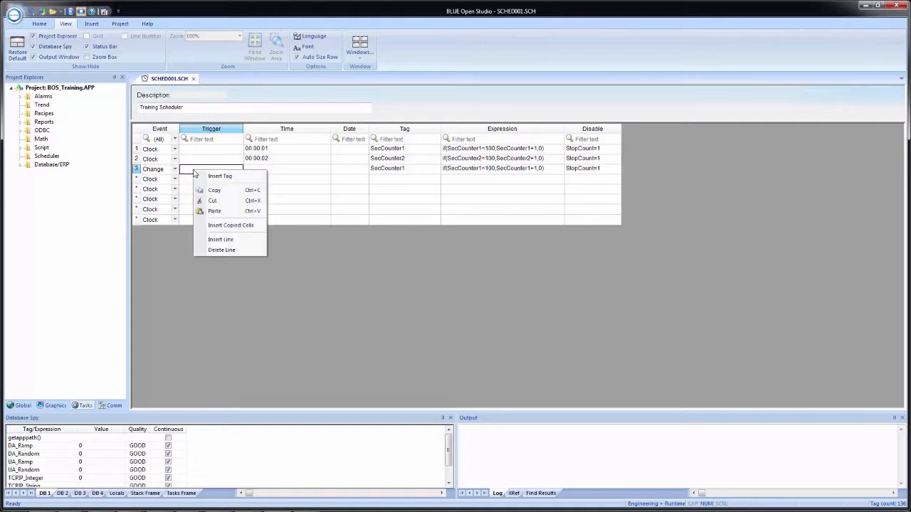
left_click(215, 179)
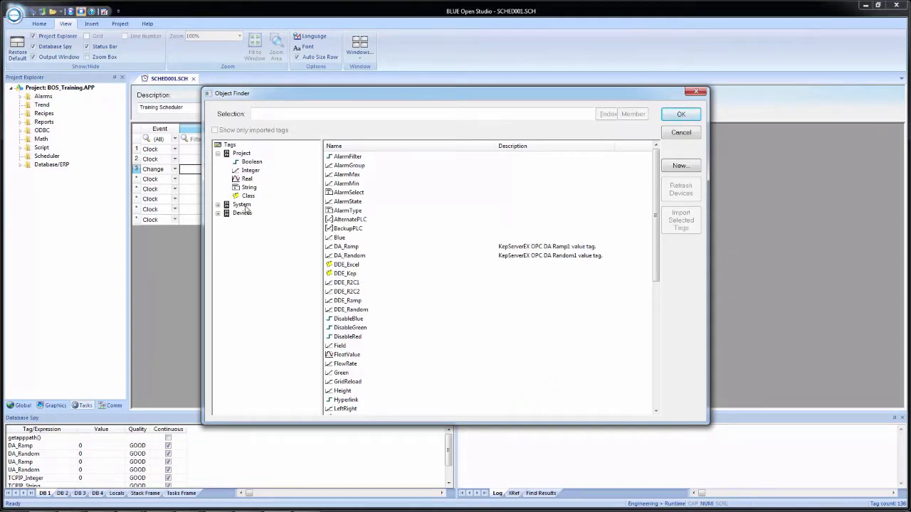
left_click(243, 206)
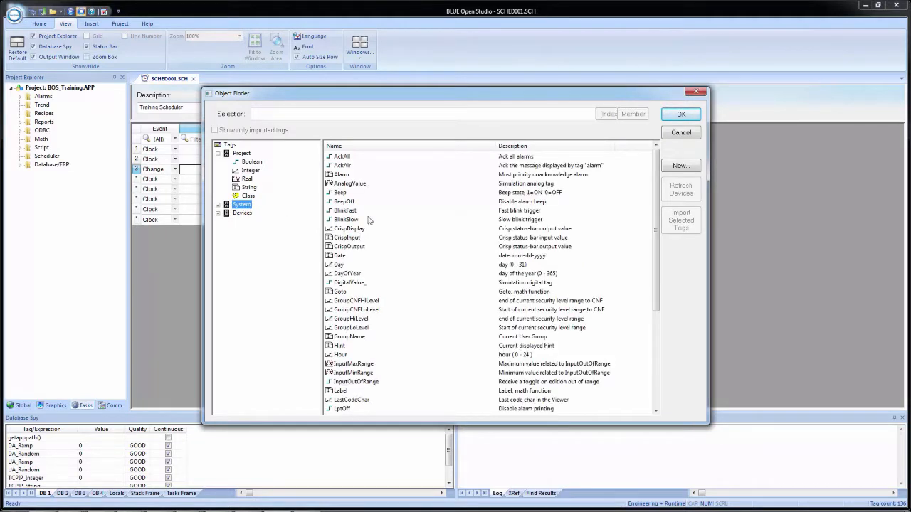
left_click(339, 118)
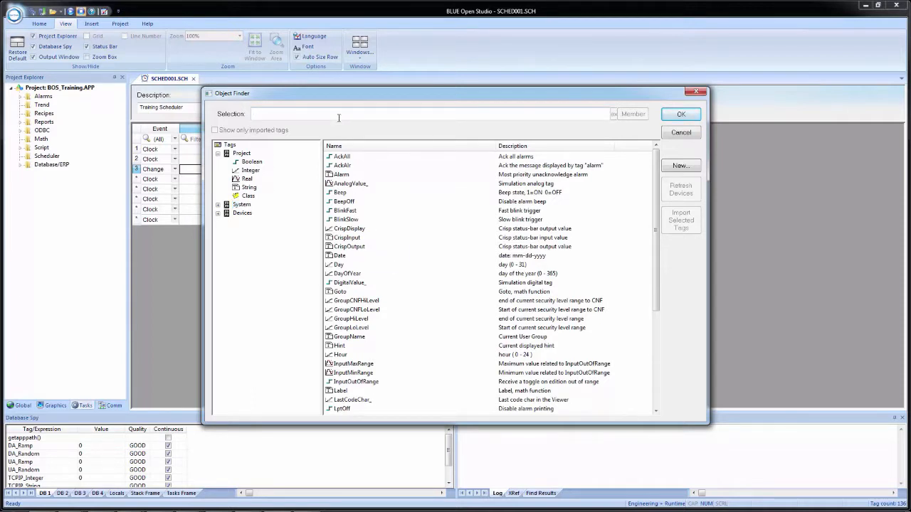
type("sec")
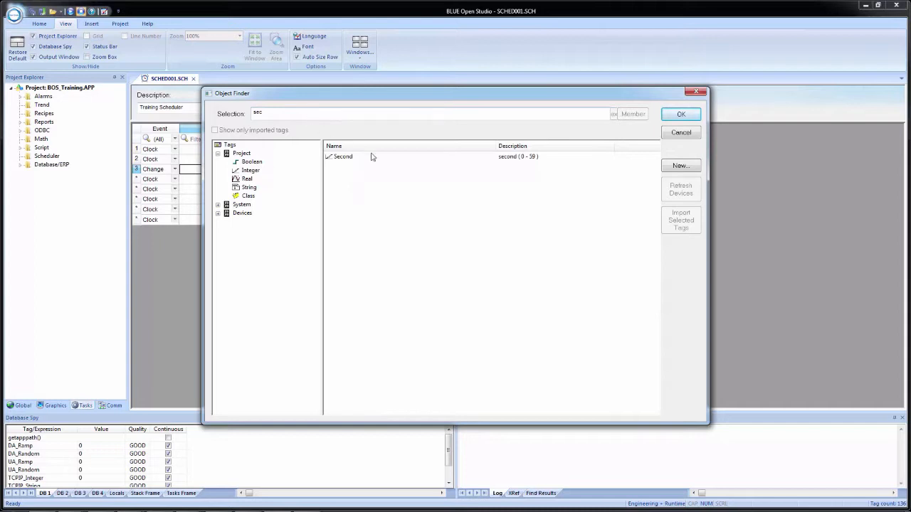
double_click(344, 157)
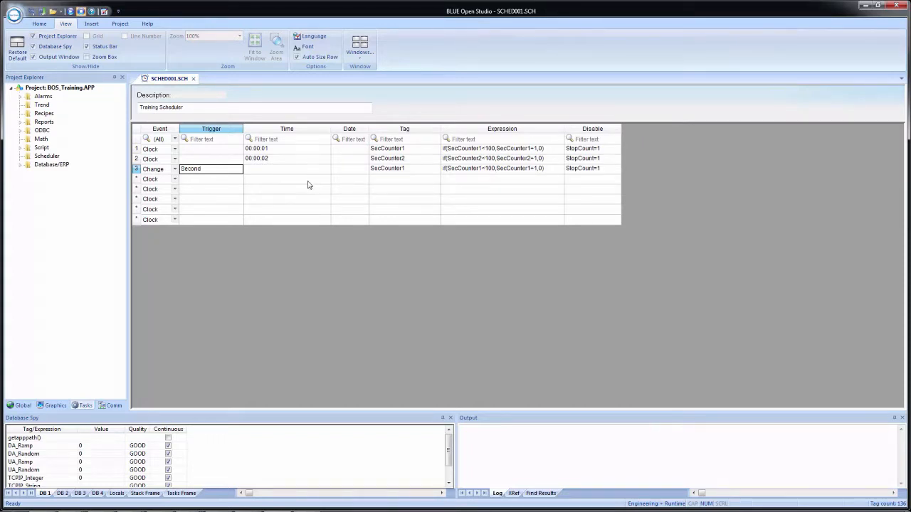
Change the third row's tag to SecCounter3, creating it as an Integer tag with Local scope.
left_click(404, 172)
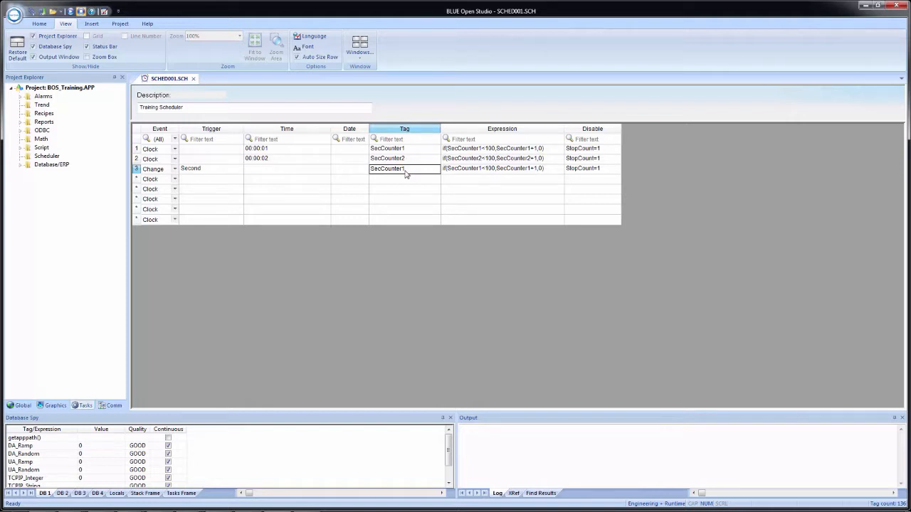
left_click(416, 173)
key("BackSpace")
type("3")
key("Return")
left_click(447, 298)
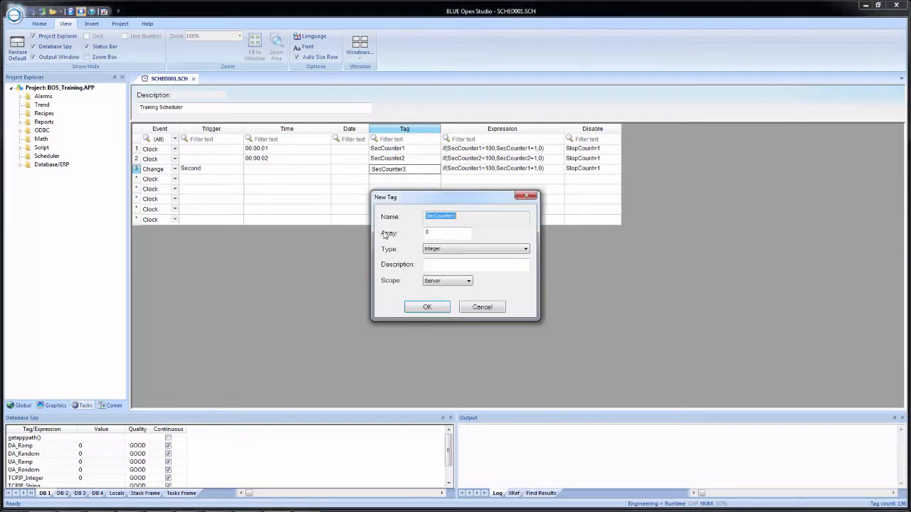
left_click(447, 281)
left_click(441, 297)
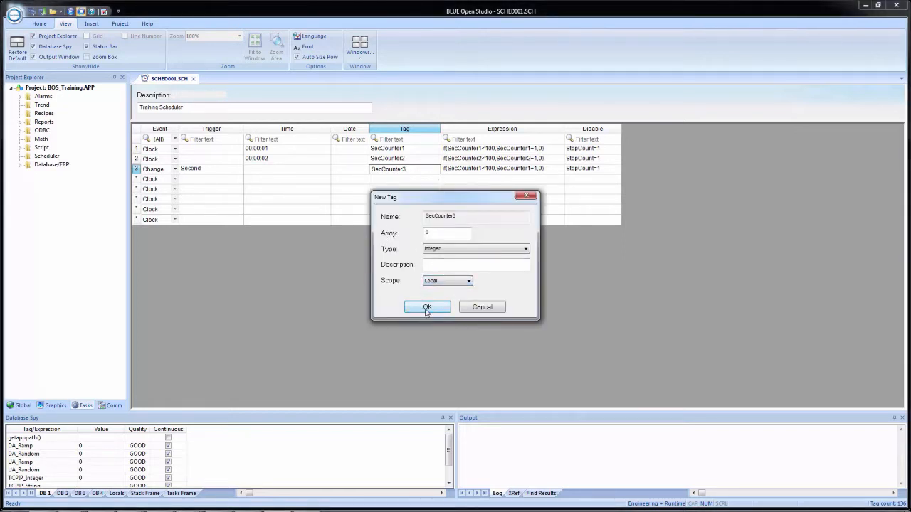
left_click(427, 307)
Edit the third row's expression to if(SecCounter3<100,SecCounter3+1,0).
left_click(475, 170)
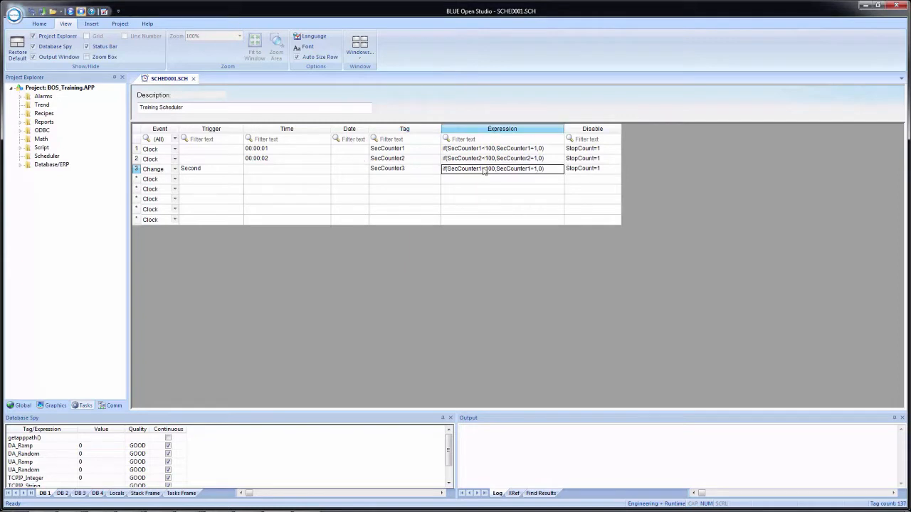
left_click(479, 169)
key("BackSpace")
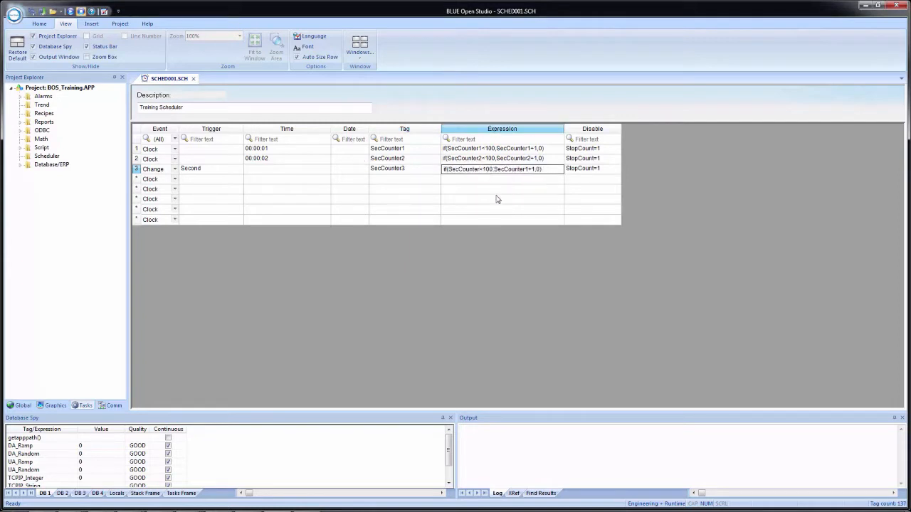
type("3")
left_click(529, 169)
key("BackSpace")
type("3")
key("Return")
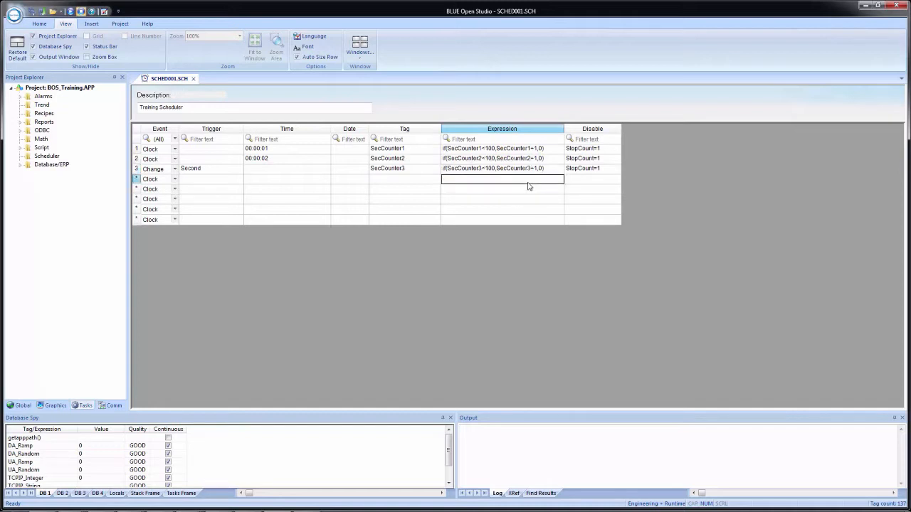
Add a fourth row with the event type Calendar and the time 00:00:00.
left_click(176, 182)
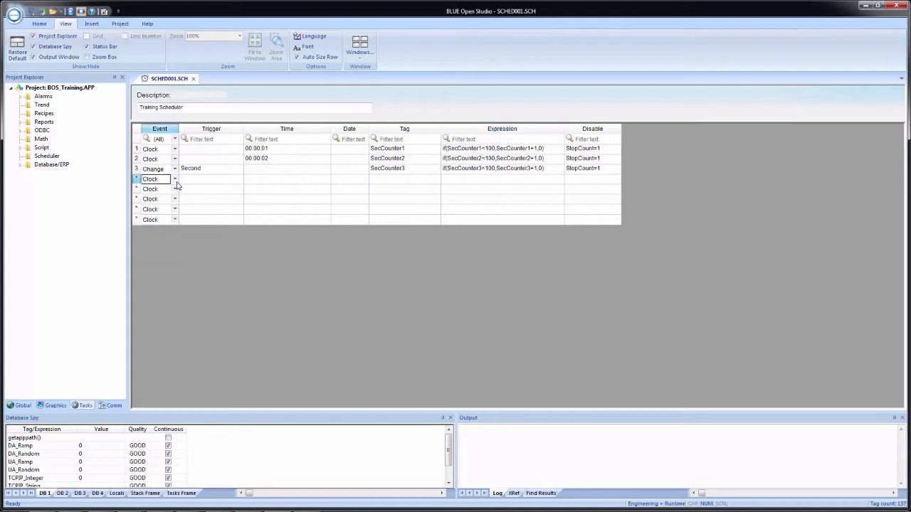
left_click(175, 180)
left_click(173, 190)
left_click(257, 183)
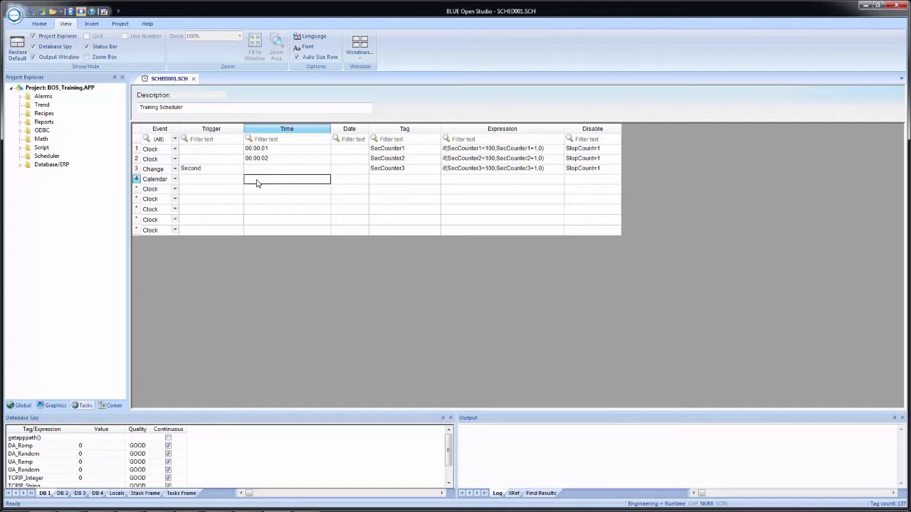
type("00:00:00")
key("Tab")
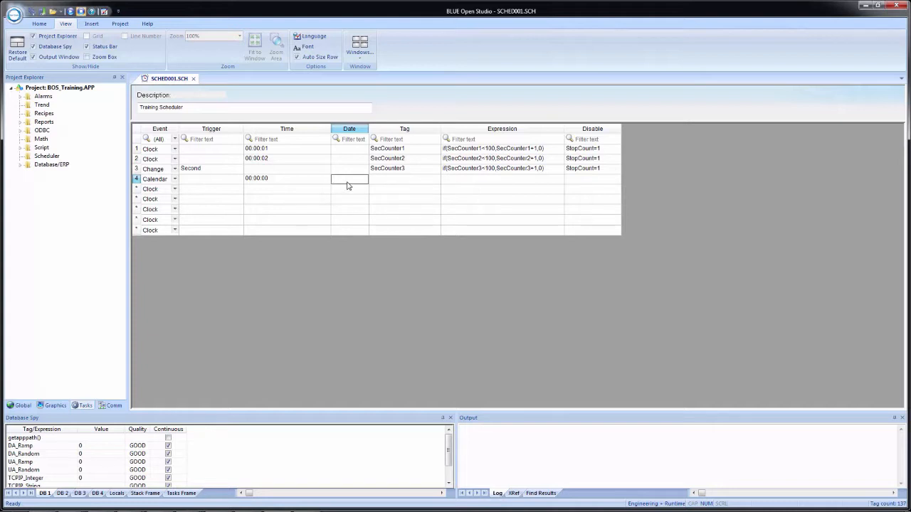
Enter 01/01/2018 as the date of the Calendar row.
type("01/01/2018")
key("Tab")
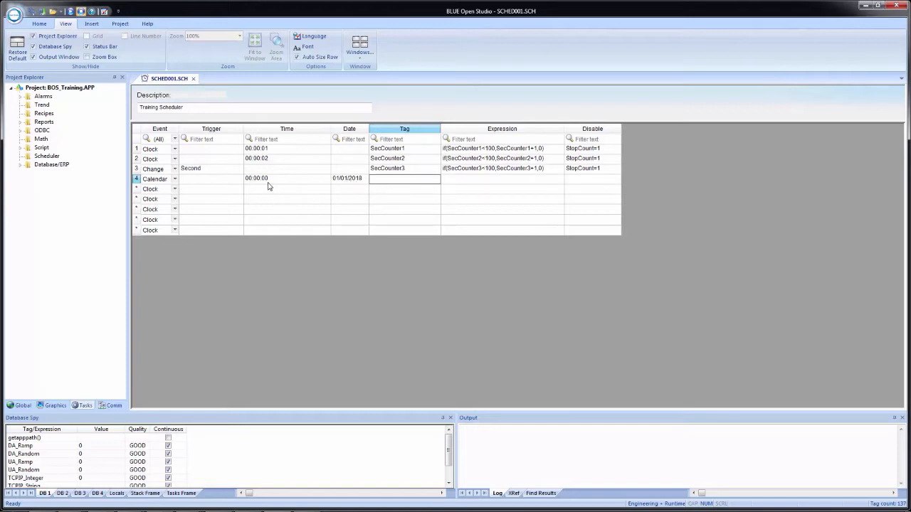
Clear the date of the Calendar row.
left_click(359, 182)
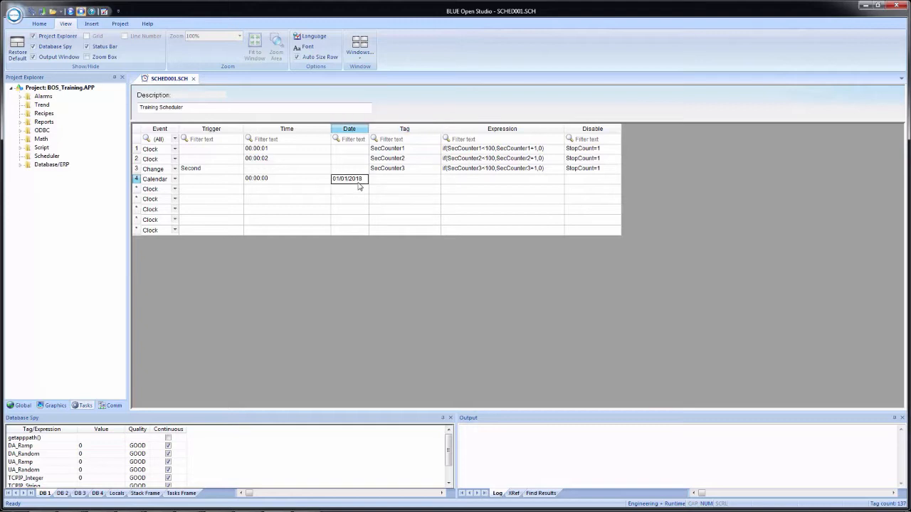
key("Delete")
key("Tab")
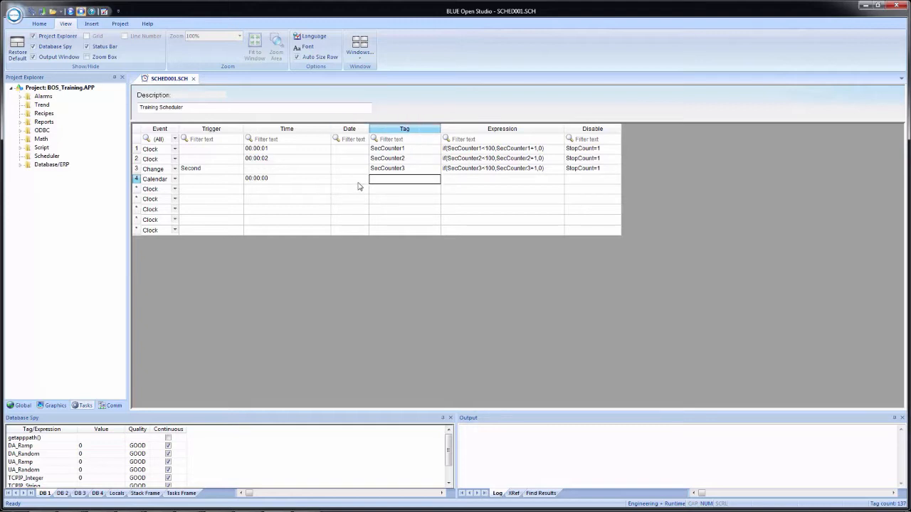
Enter the expression Report("Disk:Report1.rep") for the Calendar row, leaving its tag empty.
key("Tab")
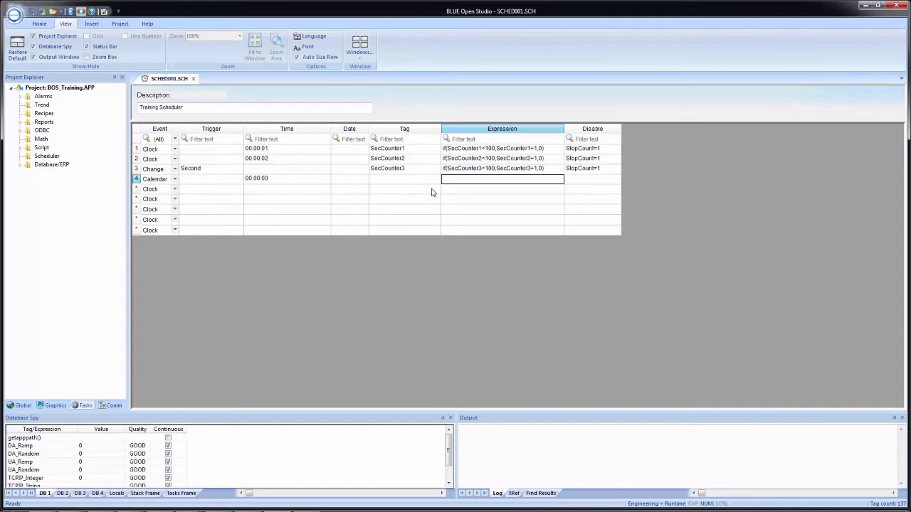
type("Report")
type("(\"Disk")
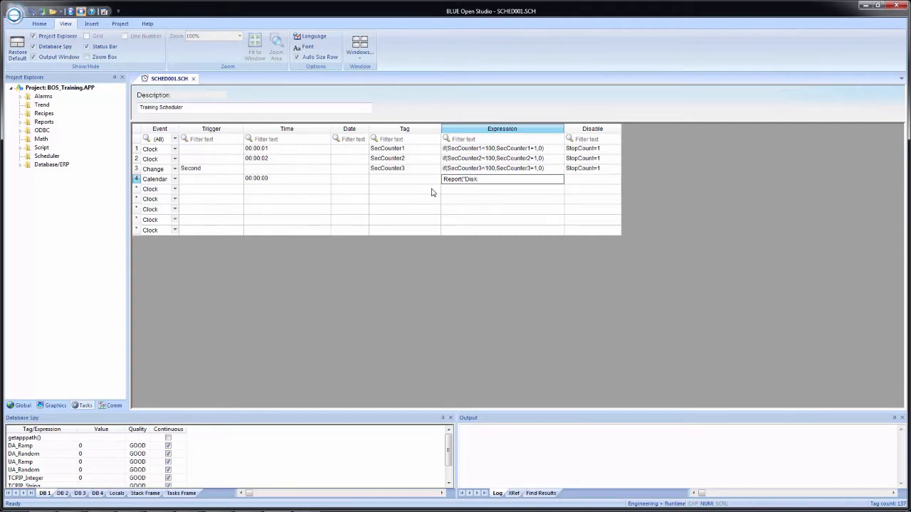
type(":Report1")
type("\"rep")
key("Tab")
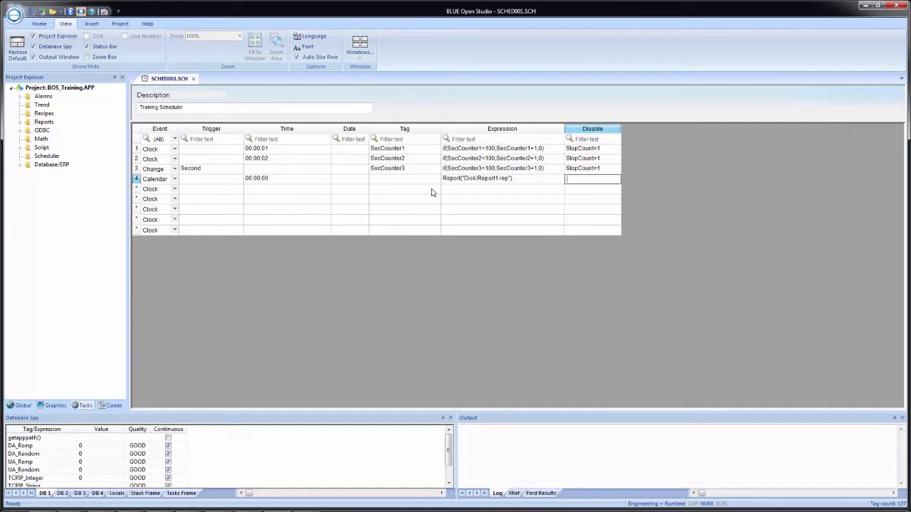
Set the Calendar row's disable condition to AutoRep=0, creating AutoRep as a Boolean tag with Local scope.
type("AutoRep=0")
left_click(457, 190)
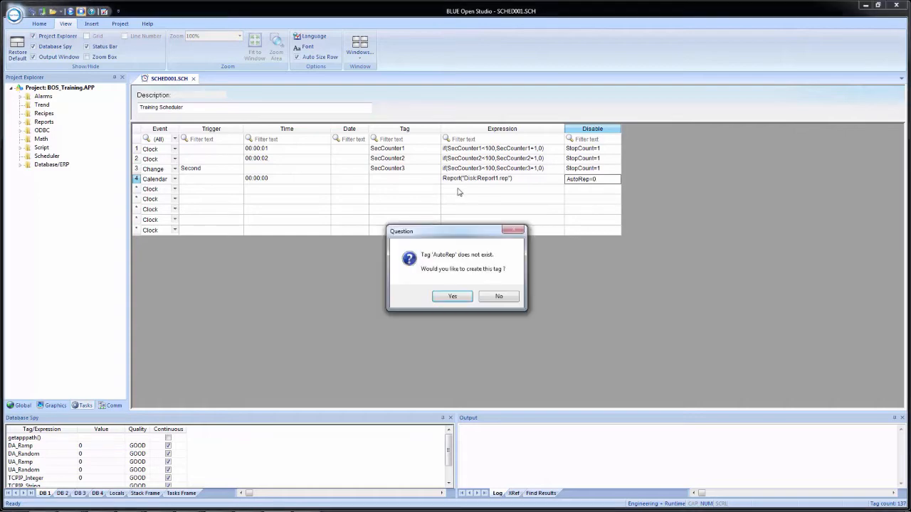
left_click(451, 297)
left_click(437, 248)
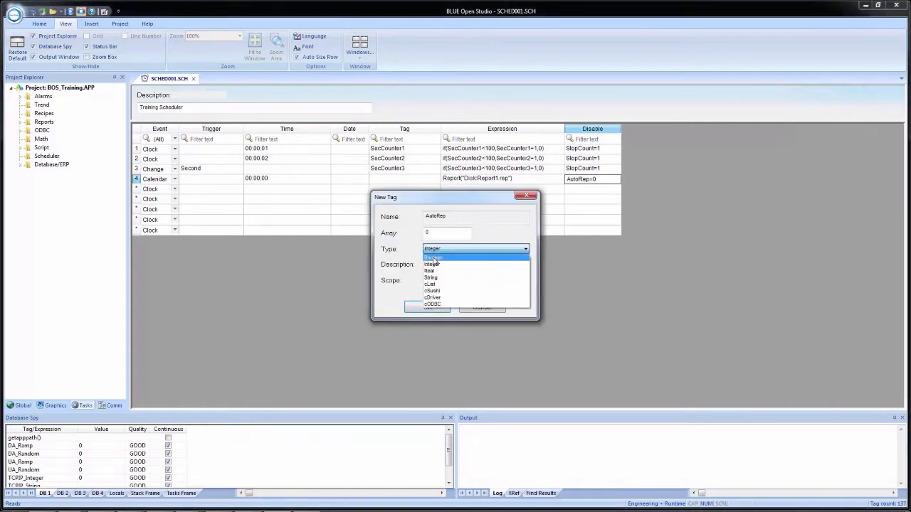
left_click(435, 256)
left_click(447, 280)
left_click(434, 297)
left_click(427, 307)
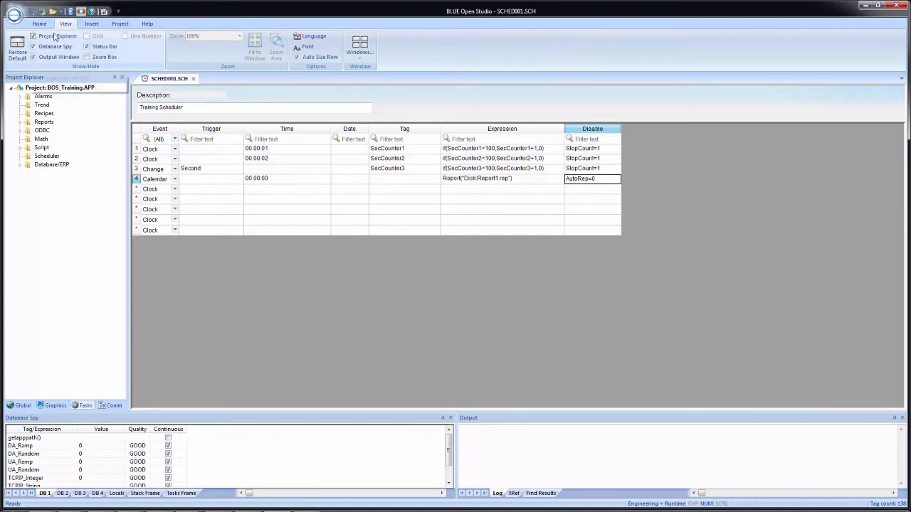
Save the scheduler sheet as sheet number 1 and expand the Scheduler folder in the project tree.
left_click(31, 11)
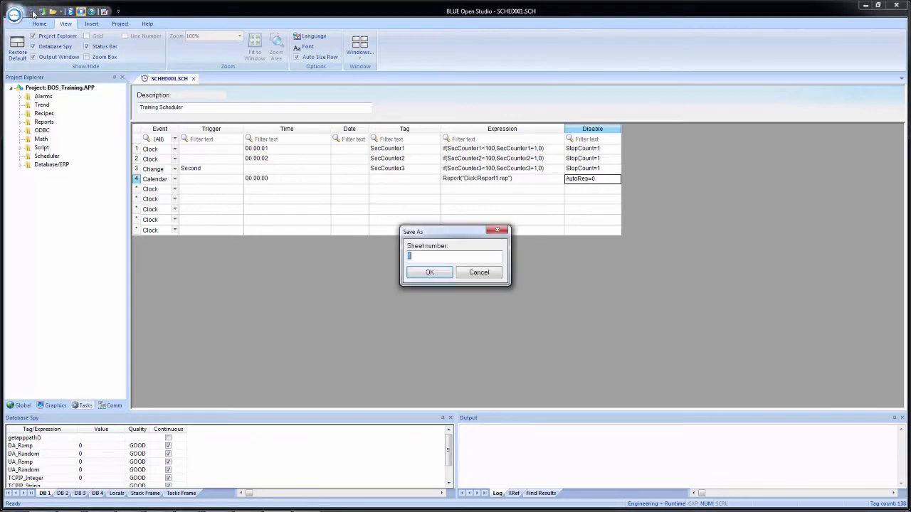
left_click(440, 274)
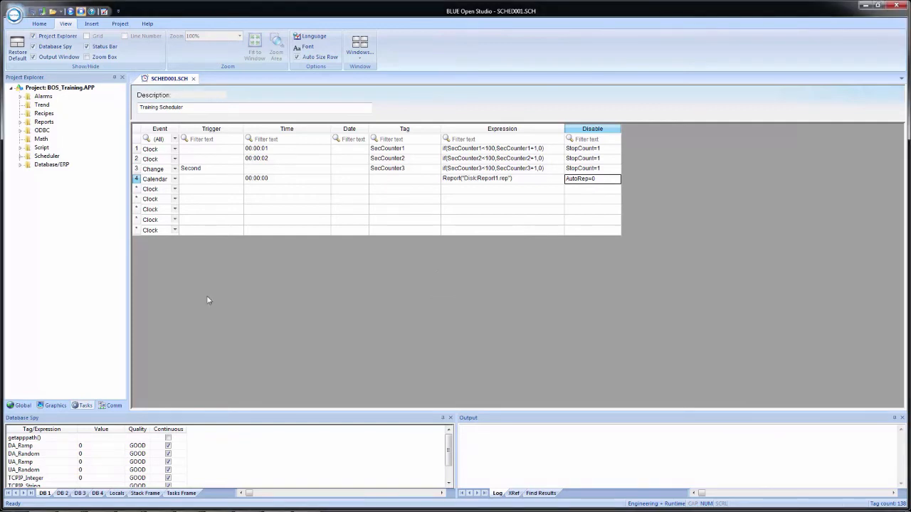
left_click(20, 156)
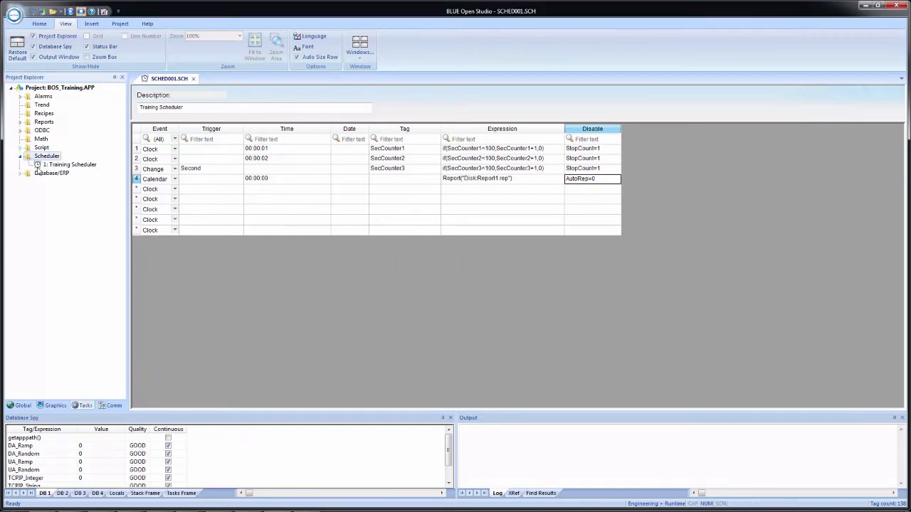